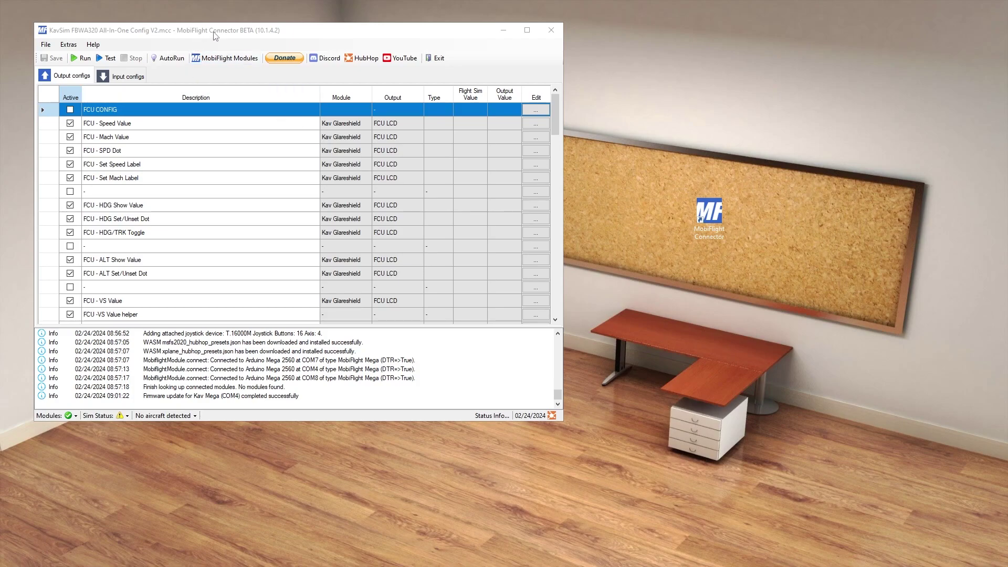
pyautogui.click(68, 45)
pyautogui.click(98, 110)
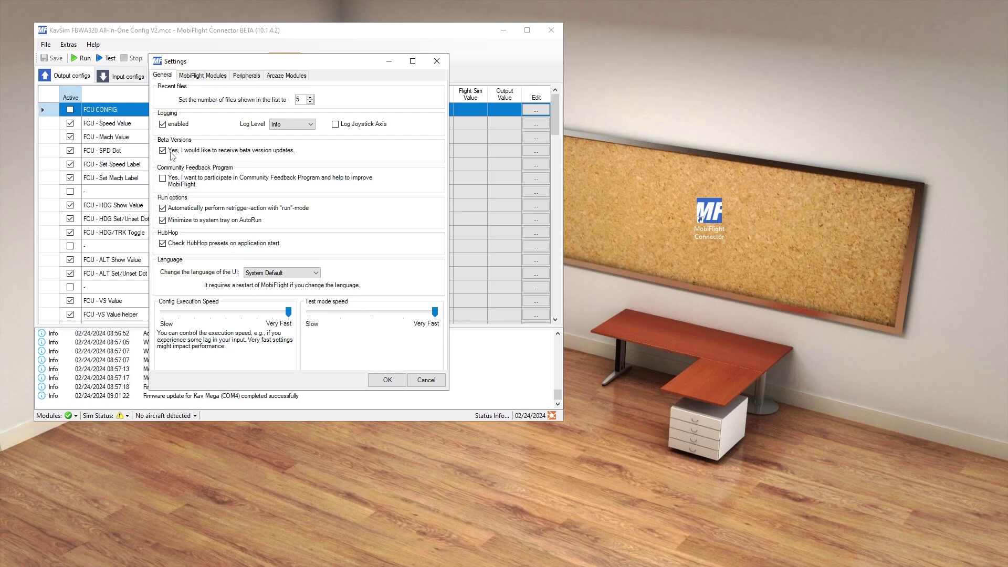
pyautogui.click(382, 377)
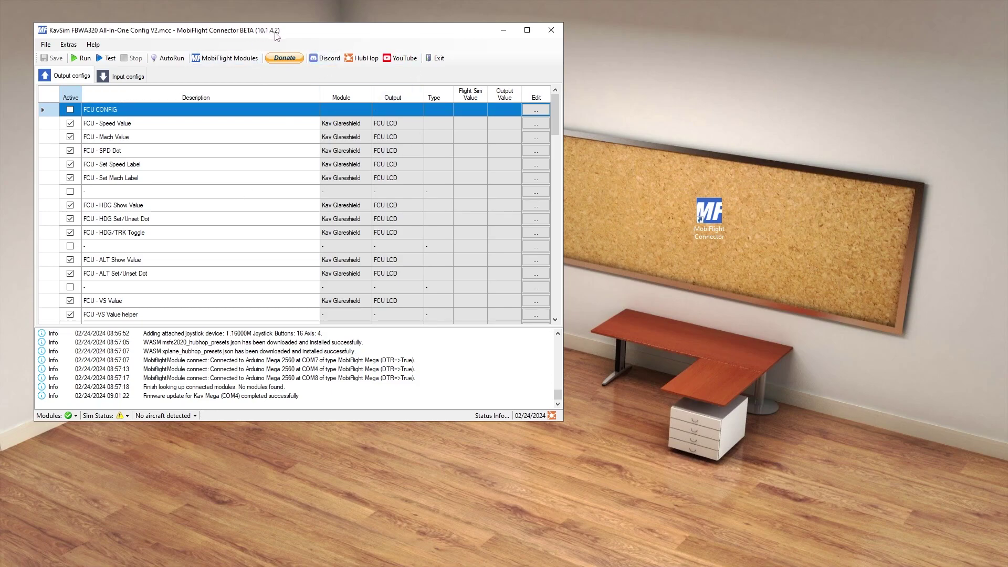
pyautogui.rightClick(714, 218)
# Open MobiFlight Connector's install location and go into Community > kavSimulations.
pyautogui.click(751, 264)
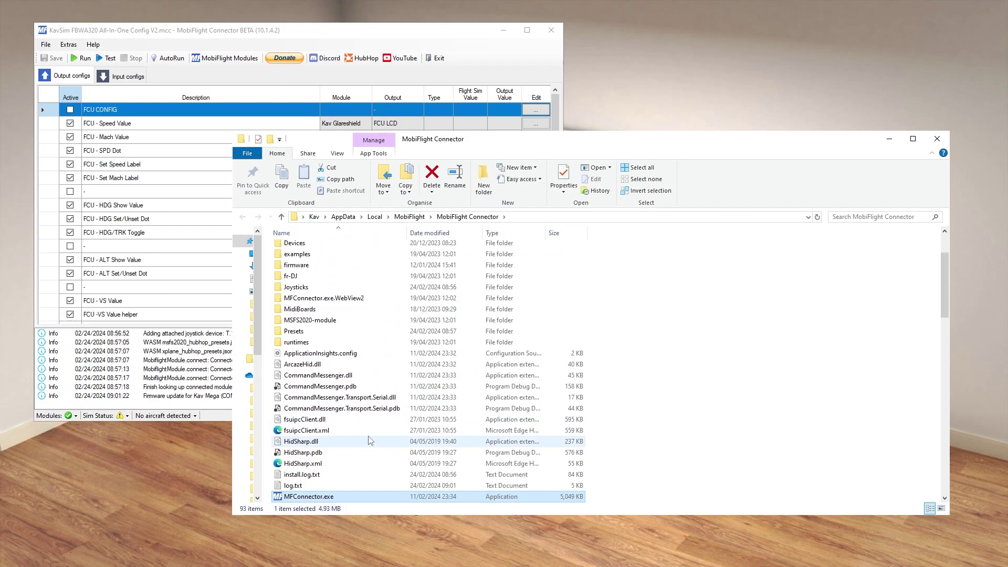
pyautogui.scroll(2, 371, 440)
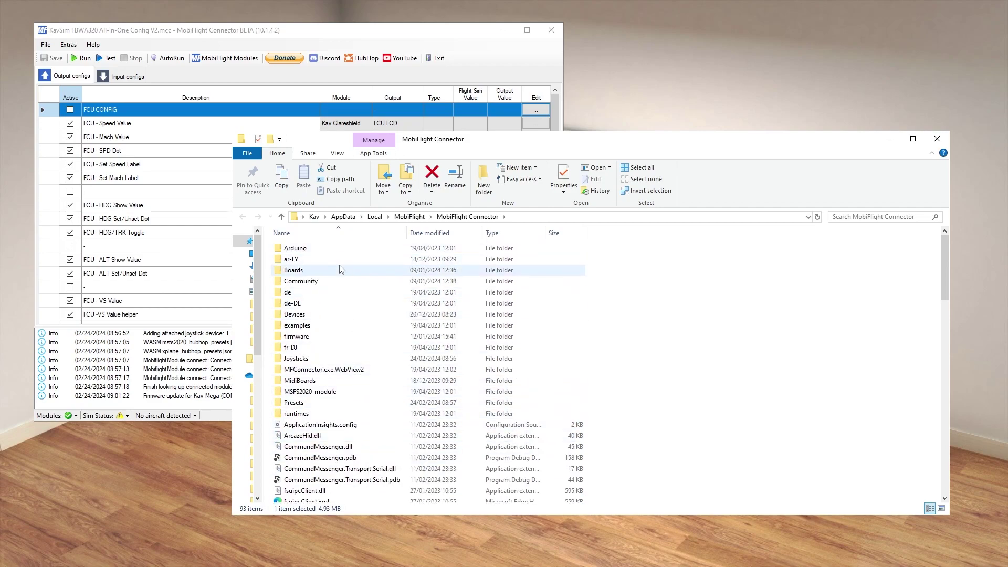
pyautogui.doubleClick(306, 284)
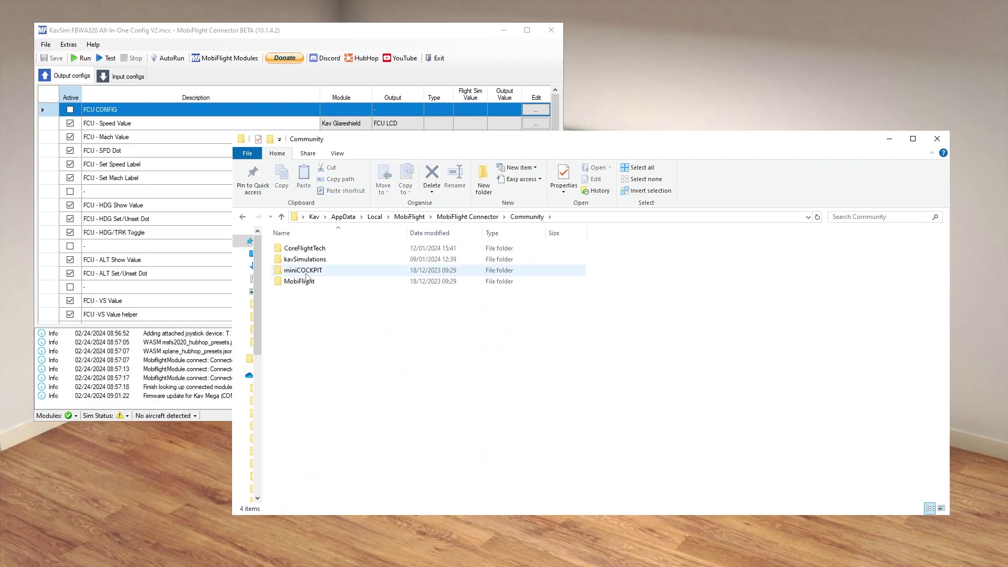
pyautogui.doubleClick(297, 261)
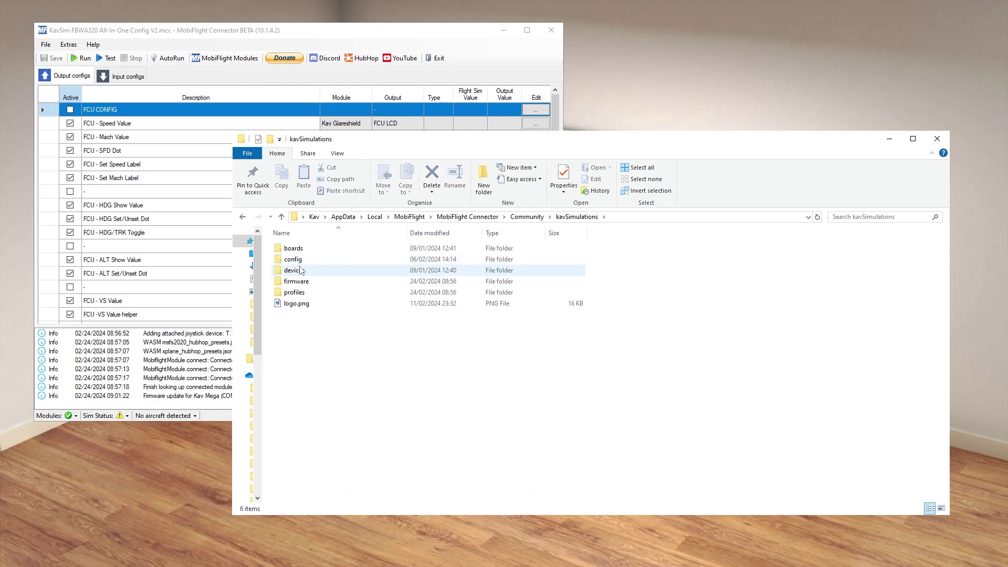
pyautogui.doubleClick(294, 295)
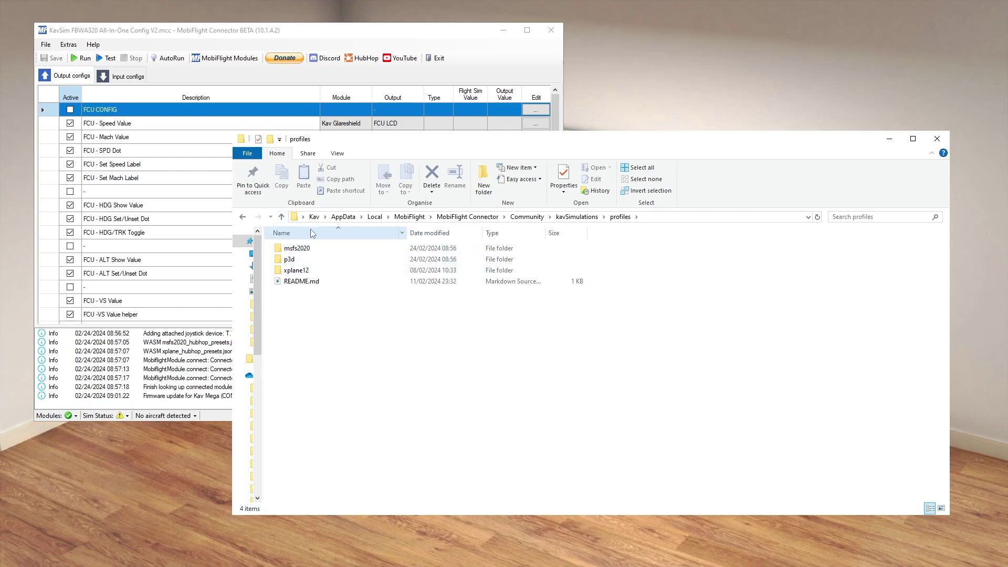
pyautogui.click(282, 218)
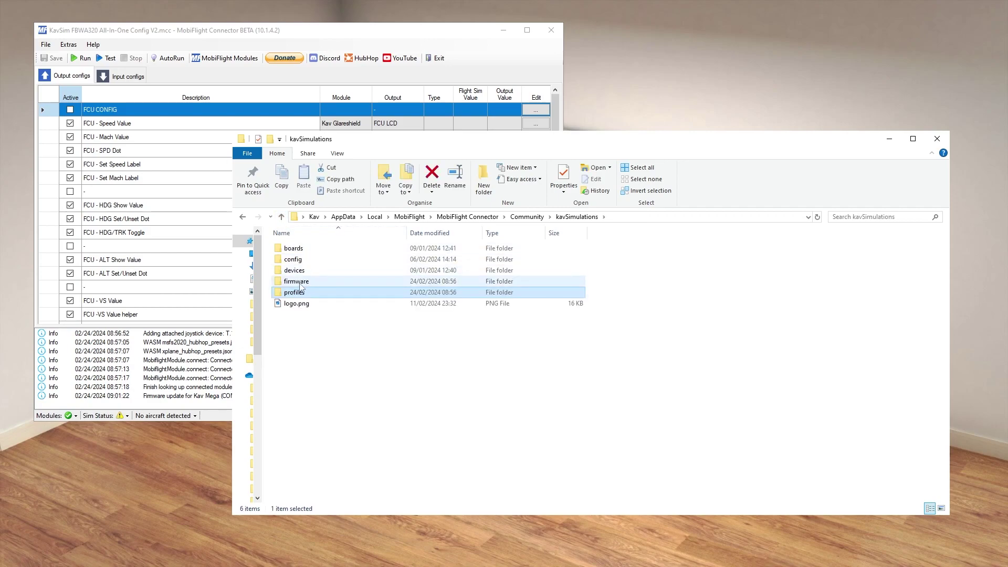
pyautogui.doubleClick(297, 282)
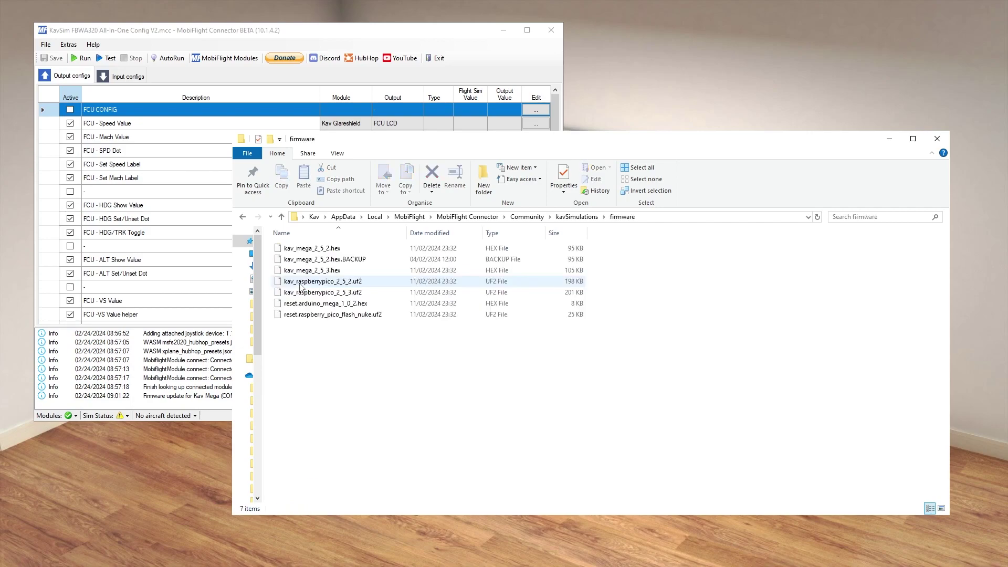
pyautogui.click(317, 249)
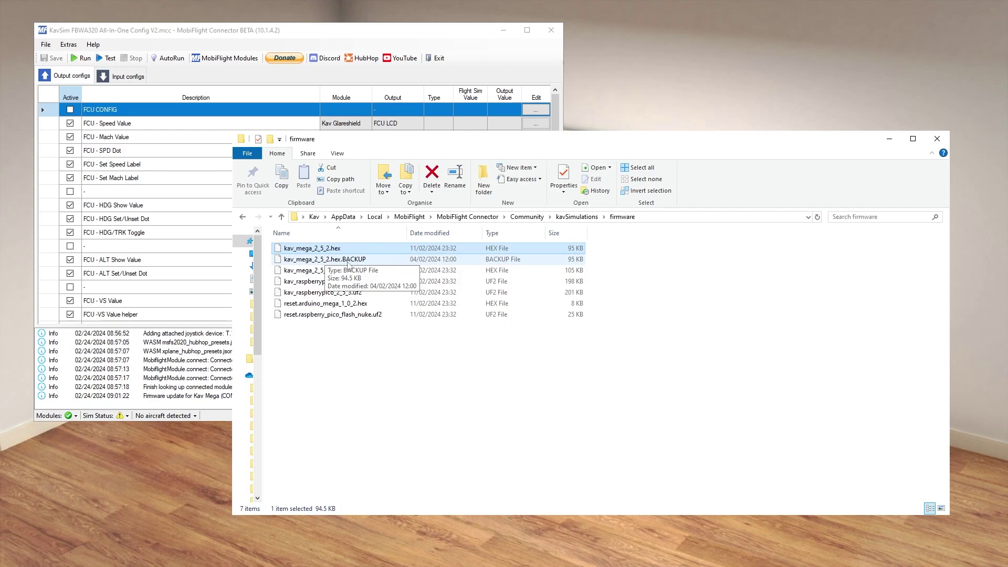
pyautogui.click(351, 265)
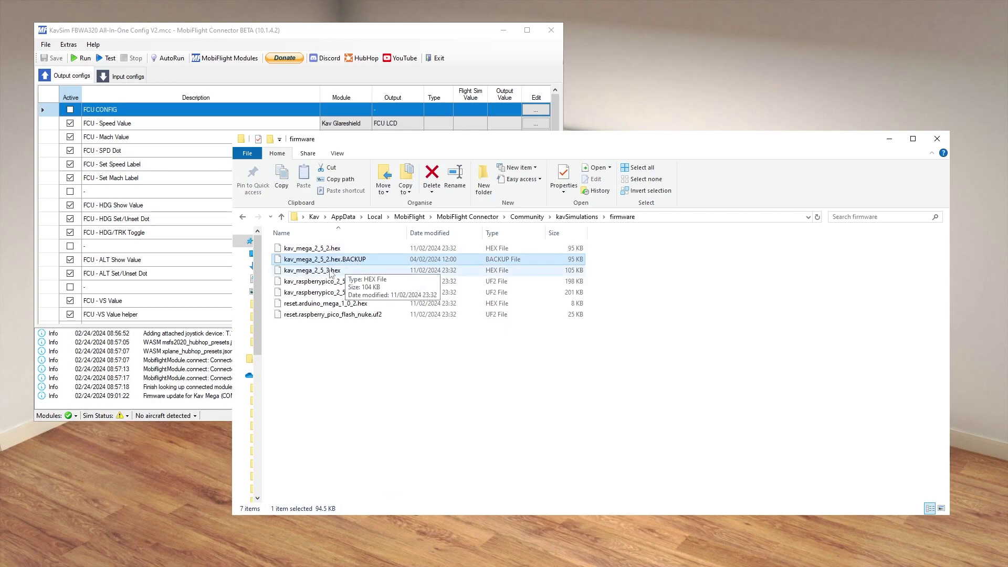
pyautogui.click(331, 251)
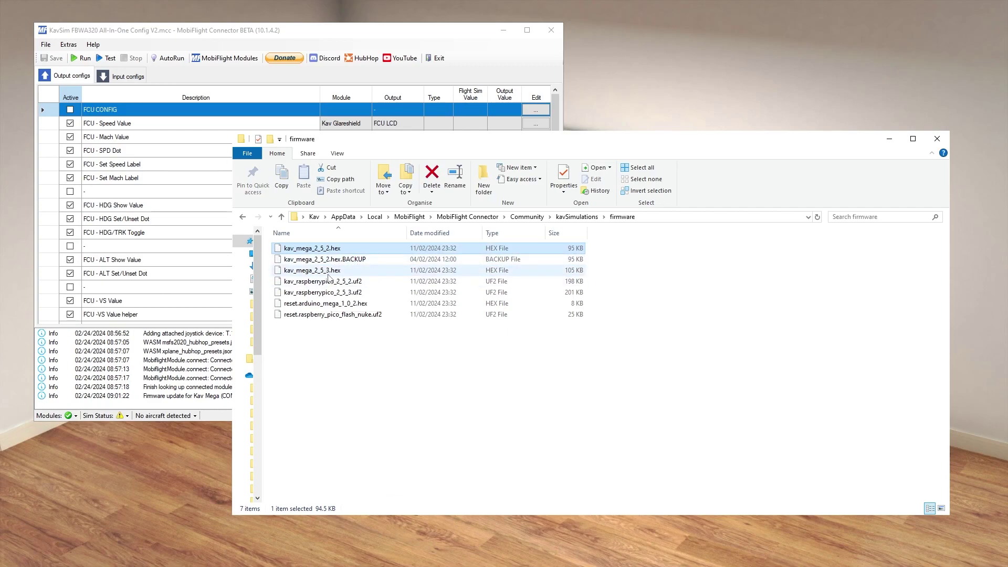
pyautogui.keyDown('shift'); pyautogui.click(321, 274); pyautogui.keyUp('shift')
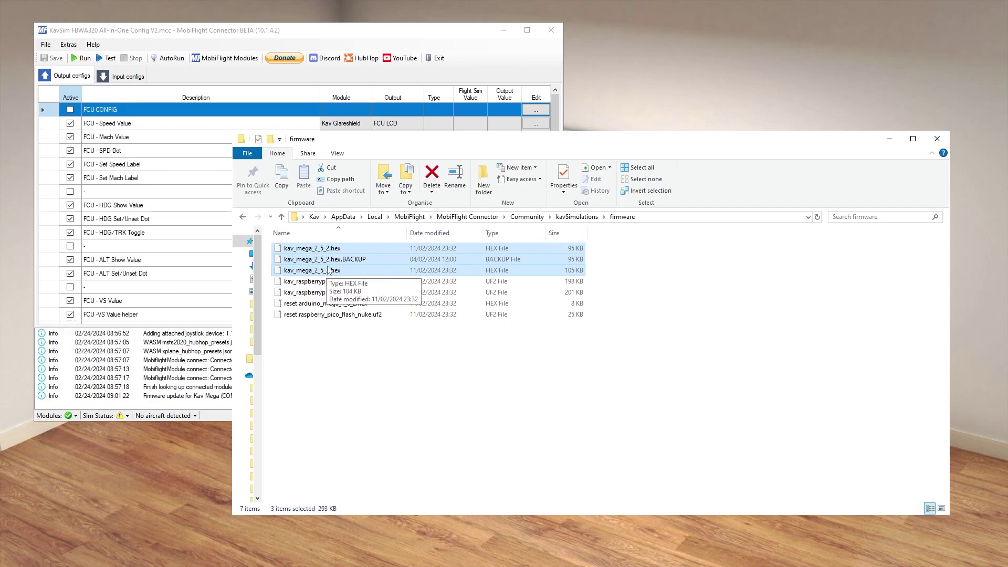
pyautogui.keyDown('ctrl'); pyautogui.click(330, 263); pyautogui.keyUp('ctrl')
pyautogui.keyDown('ctrl'); pyautogui.click(369, 282); pyautogui.keyUp('ctrl')
pyautogui.keyDown('ctrl'); pyautogui.click(367, 295); pyautogui.keyUp('ctrl')
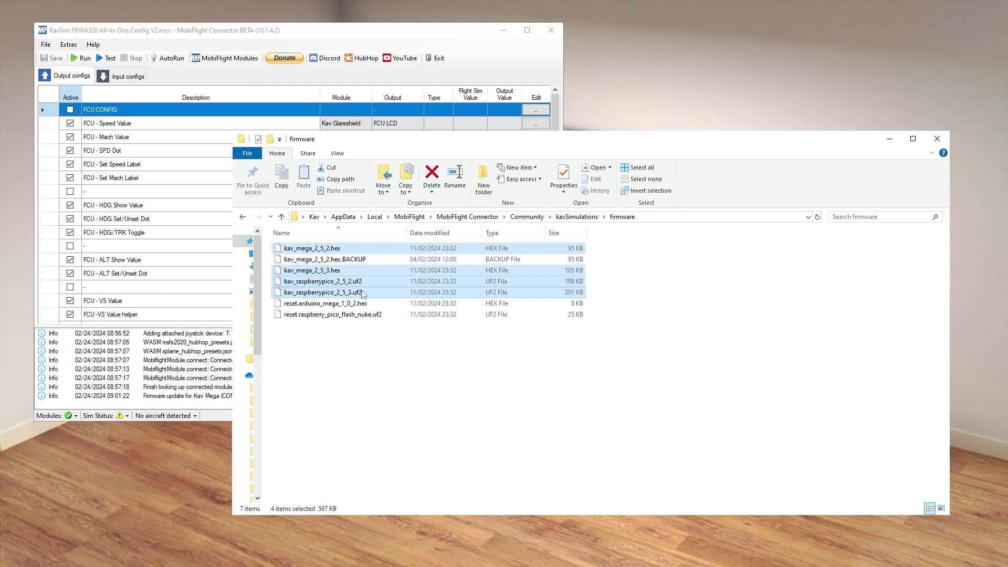
pyautogui.keyDown('ctrl'); pyautogui.click(367, 303); pyautogui.keyUp('ctrl')
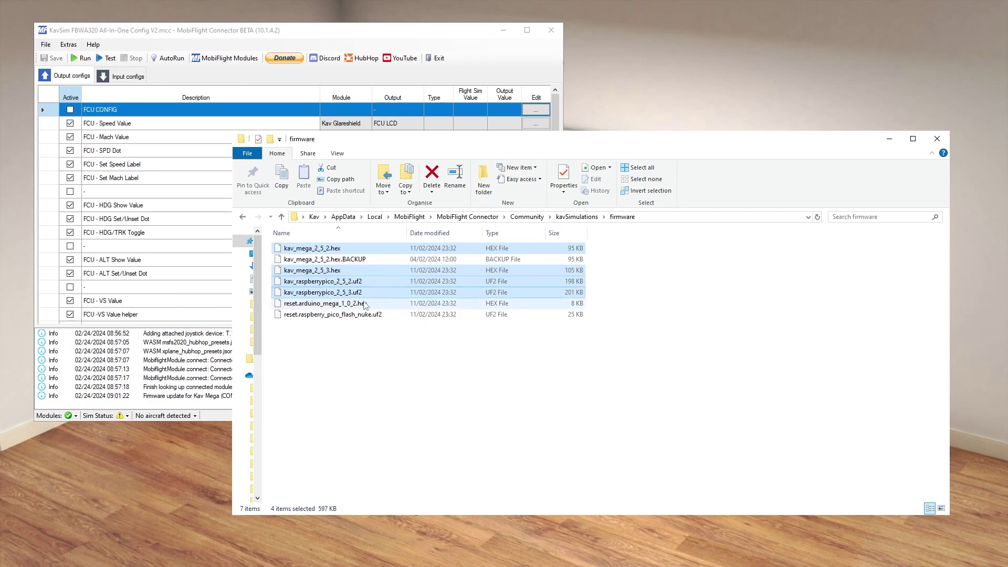
pyautogui.keyDown('ctrl'); pyautogui.click(368, 315); pyautogui.keyUp('ctrl')
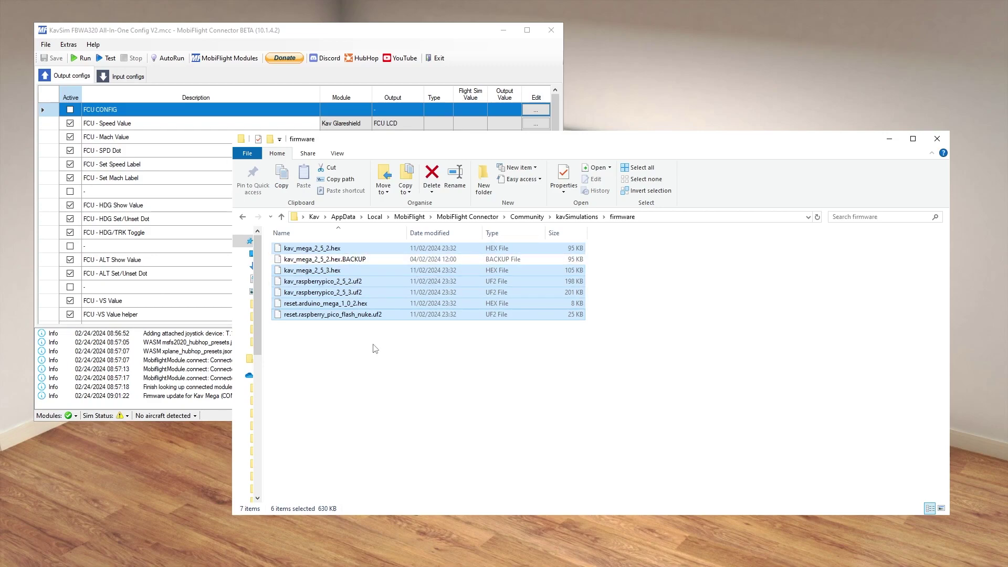
pyautogui.click(335, 273)
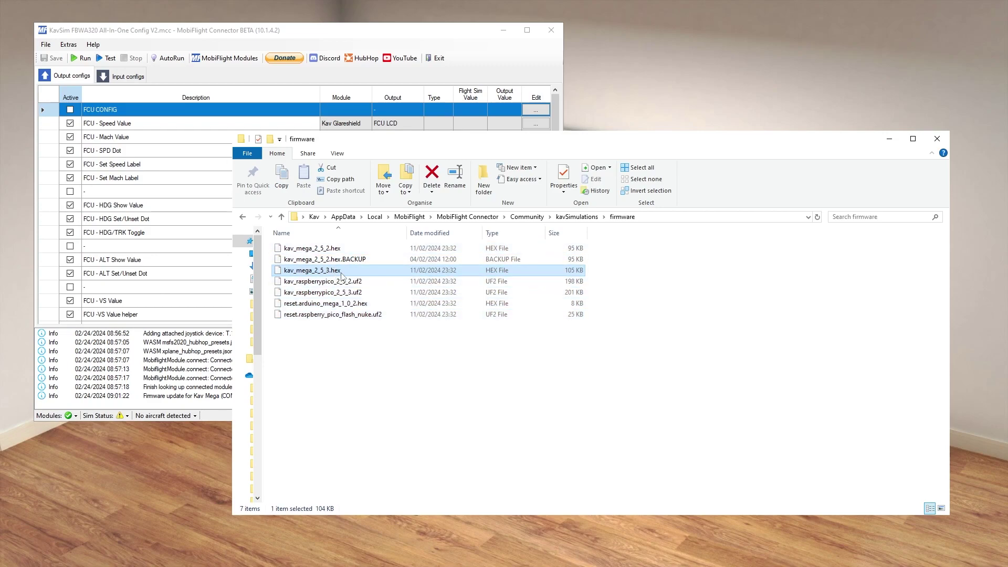
pyautogui.keyDown('ctrl'); pyautogui.click(360, 293); pyautogui.keyUp('ctrl')
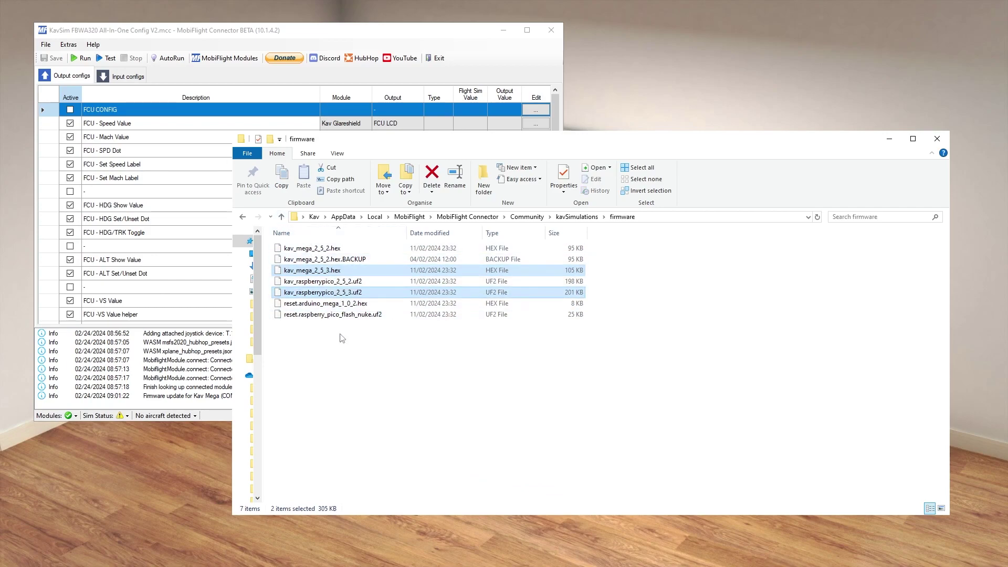
pyautogui.click(281, 217)
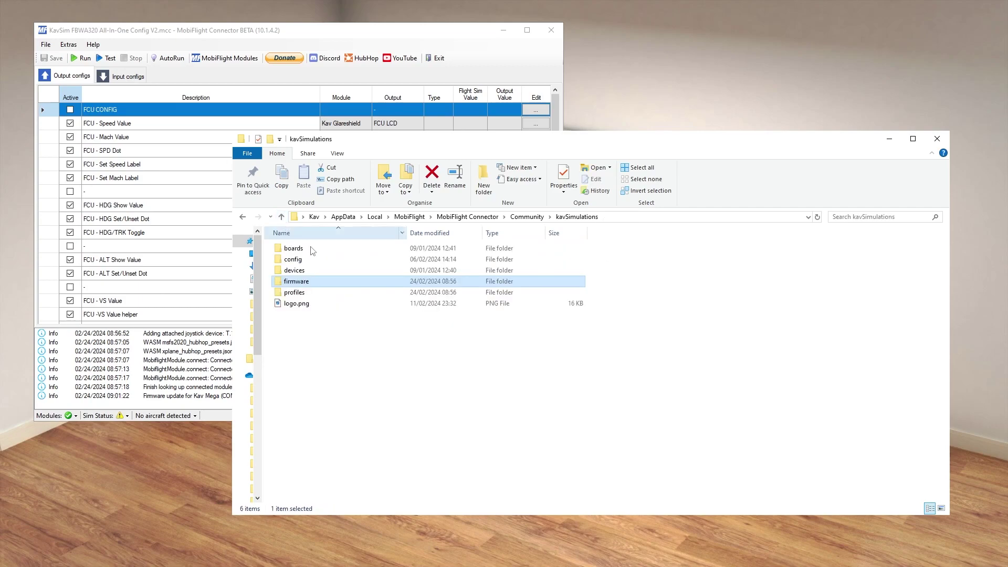
# Browse the profiles > msfs2020 > FlyByWire A320 folder, then go back up to kavSimulations.
pyautogui.doubleClick(294, 292)
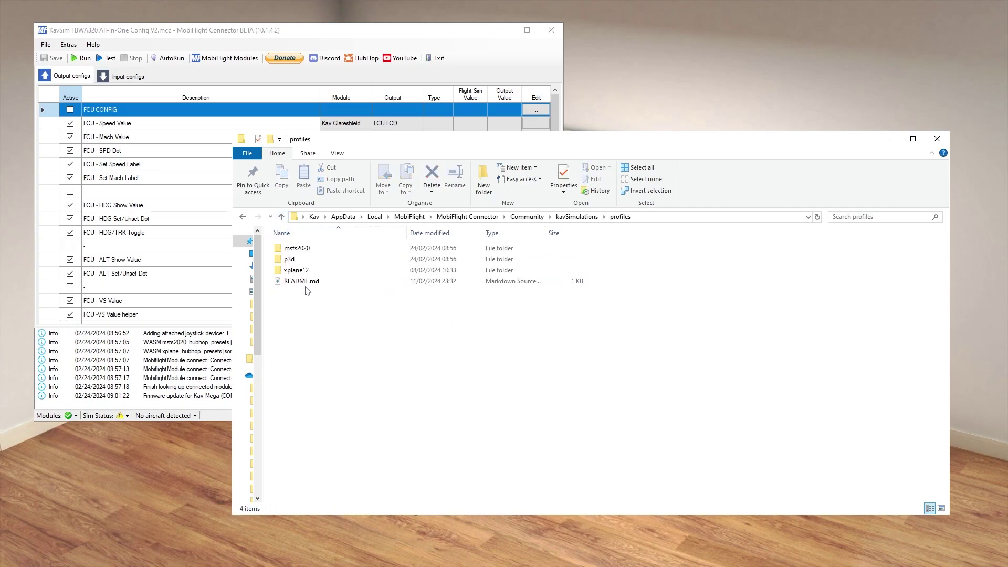
pyautogui.click(281, 217)
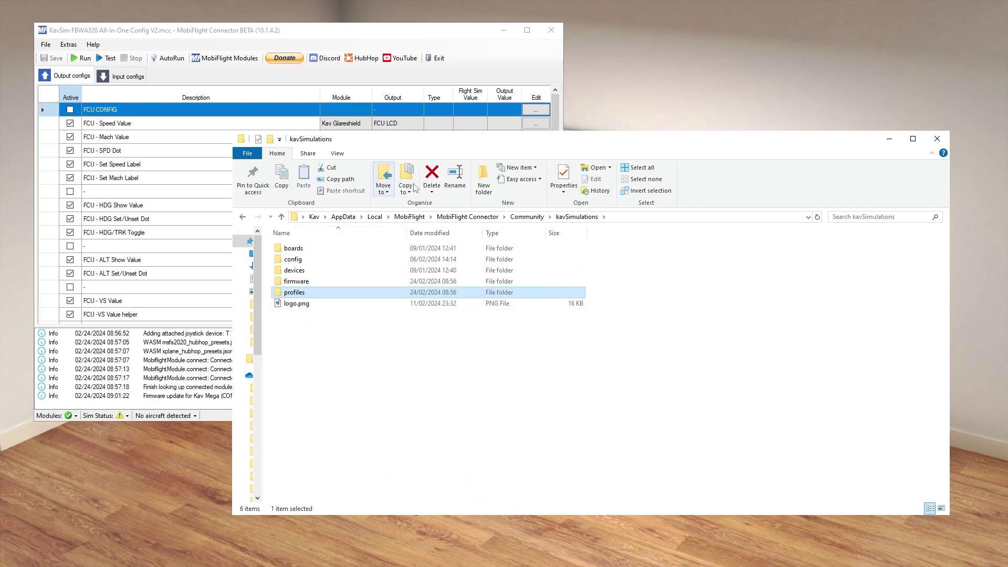
pyautogui.moveTo(376, 294)
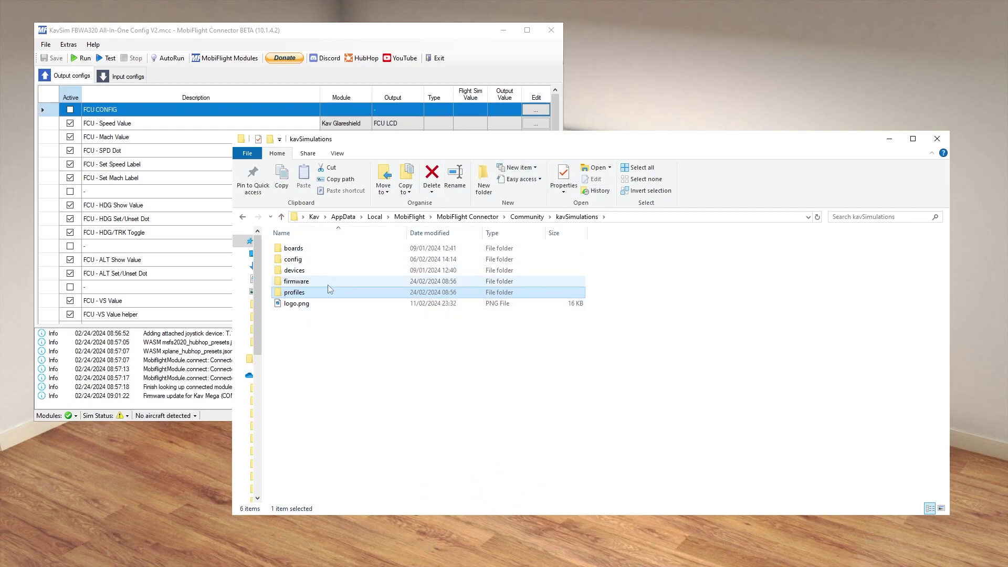
pyautogui.doubleClick(303, 295)
pyautogui.doubleClick(307, 249)
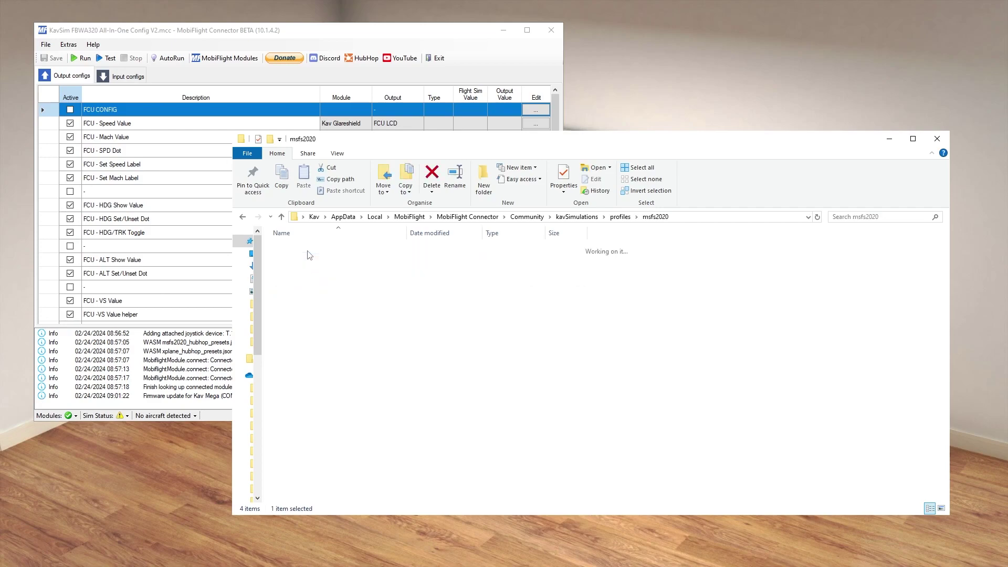
pyautogui.doubleClick(326, 251)
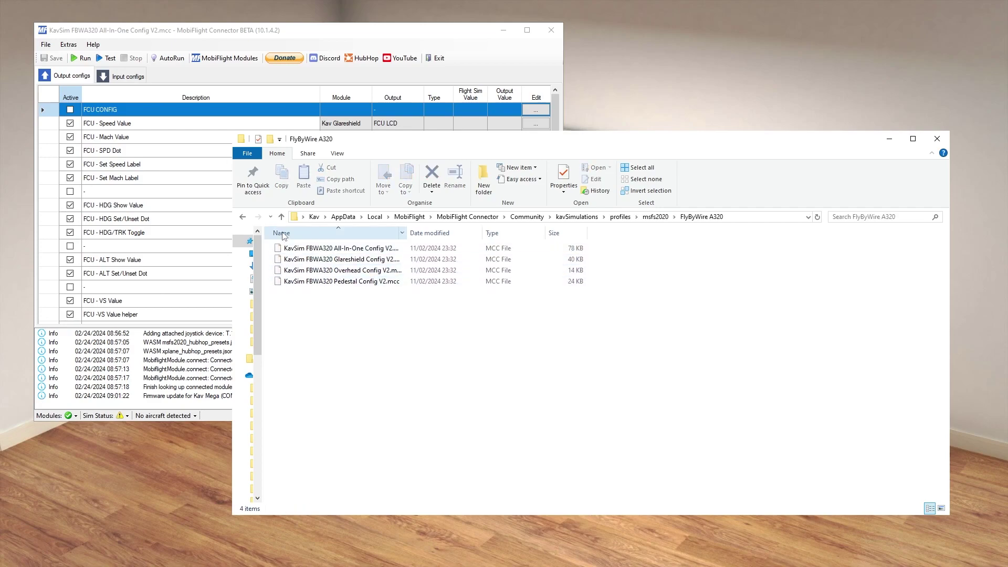
pyautogui.click(282, 217)
pyautogui.click(282, 217)
pyautogui.click(282, 218)
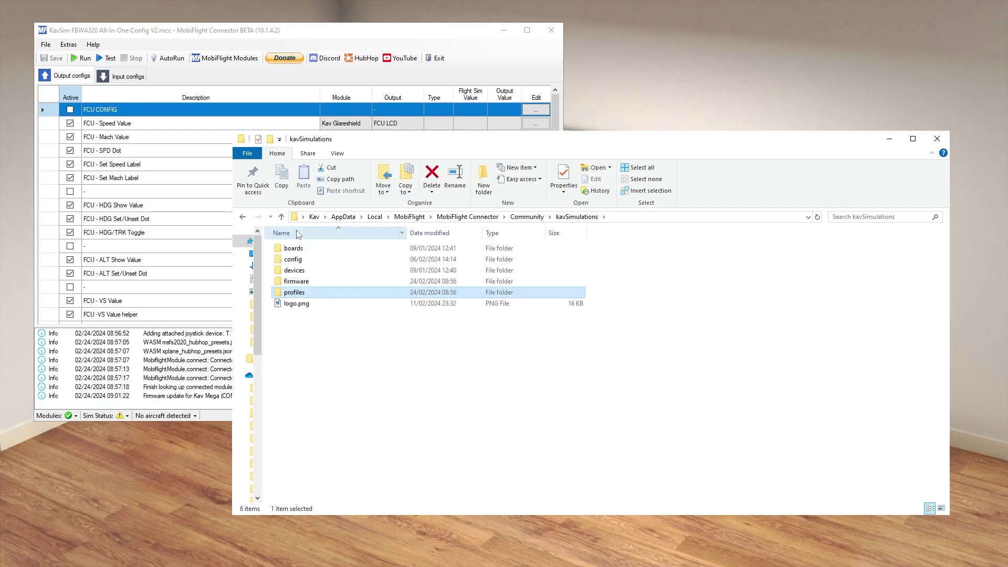
# Look through the config folder's board files, then return to MobiFlight Connector.
pyautogui.doubleClick(318, 260)
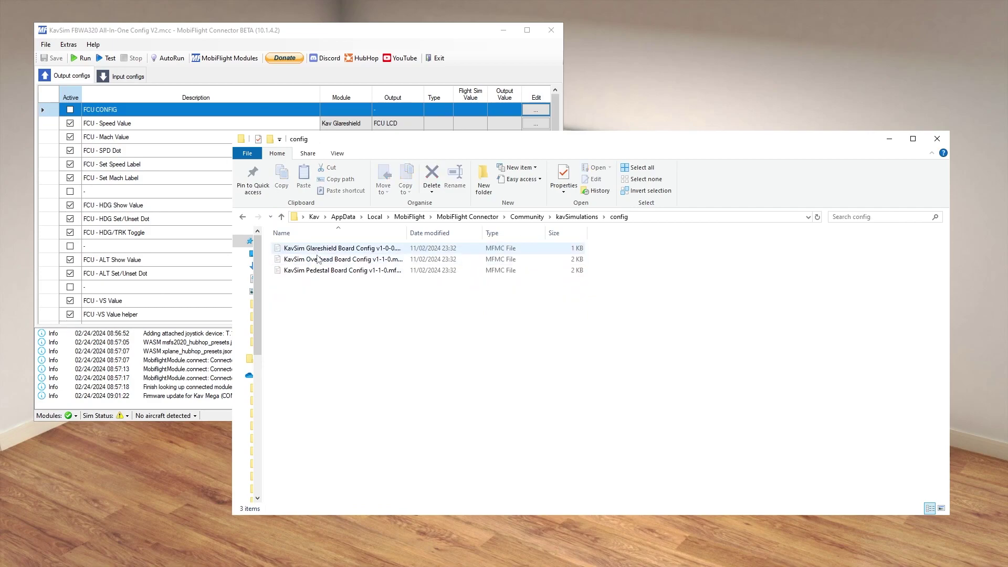
pyautogui.click(282, 217)
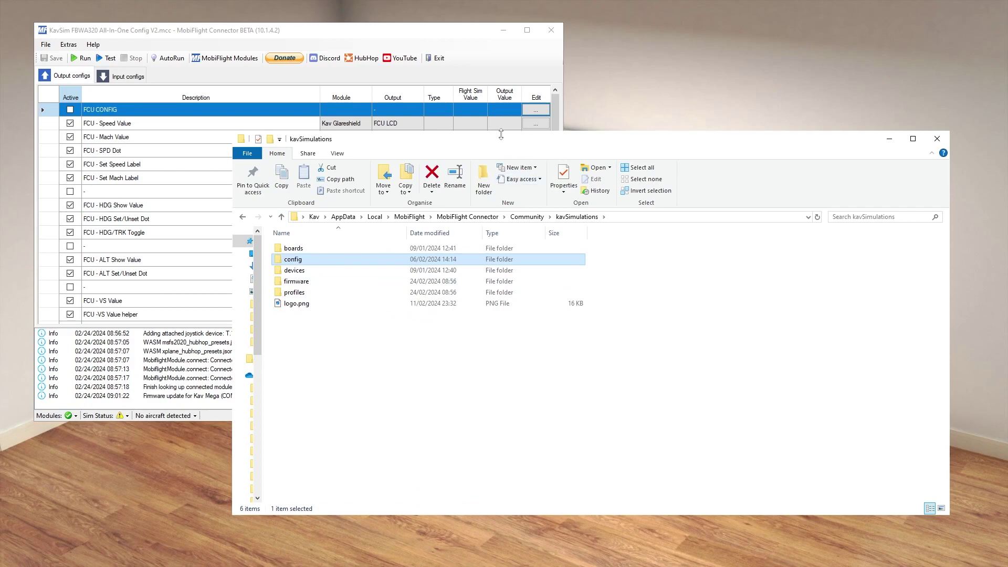
pyautogui.click(377, 43)
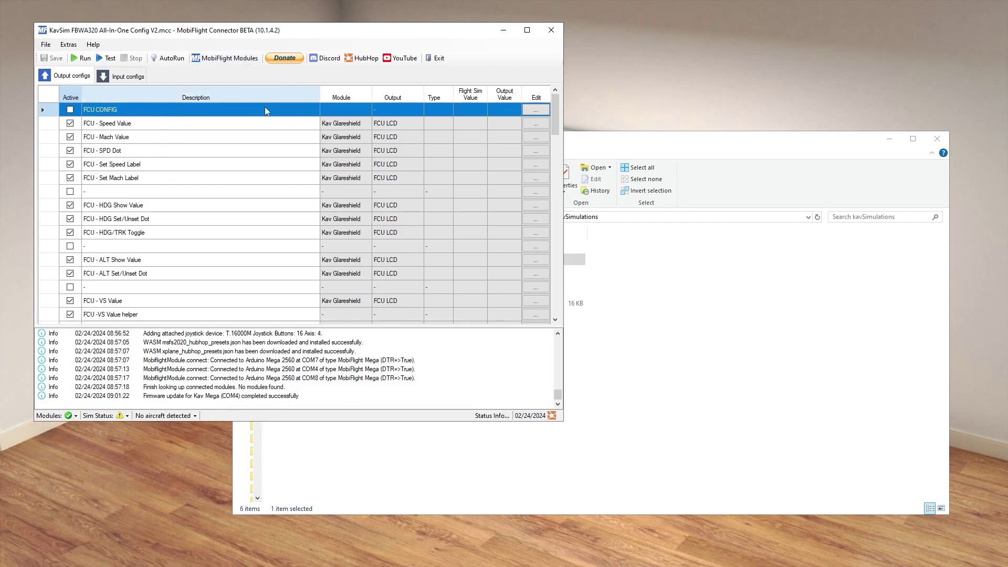
# In MobiFlight Modules settings, compare the Compatible board with Kav Mega Pedesta (firmware 0.0.1, COM8).
pyautogui.click(233, 59)
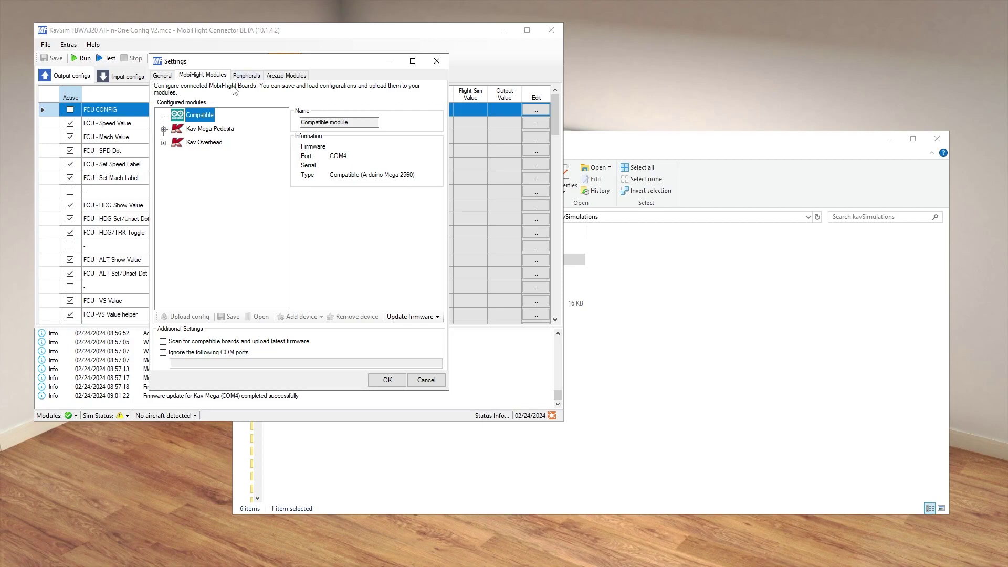
pyautogui.click(207, 129)
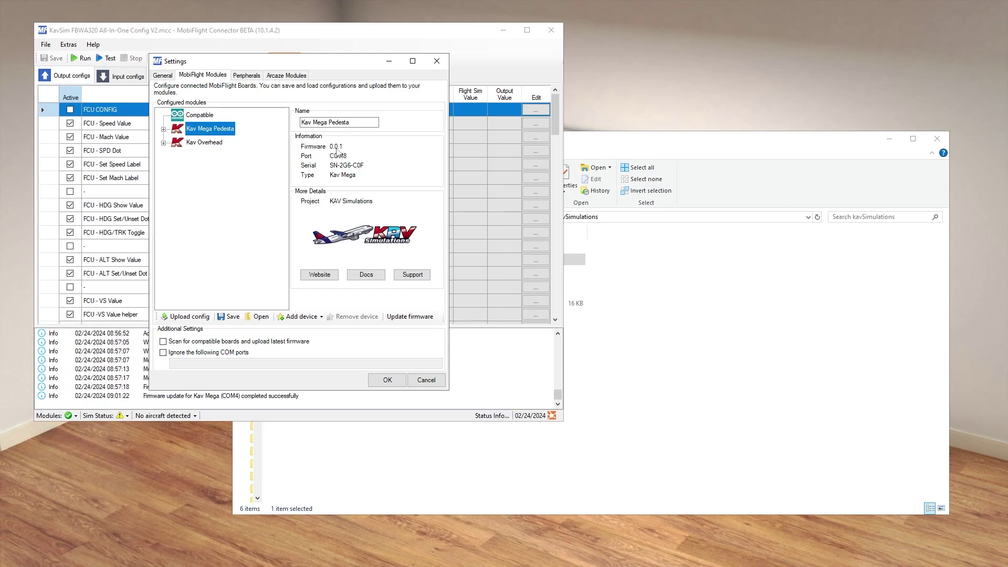
pyautogui.click(205, 118)
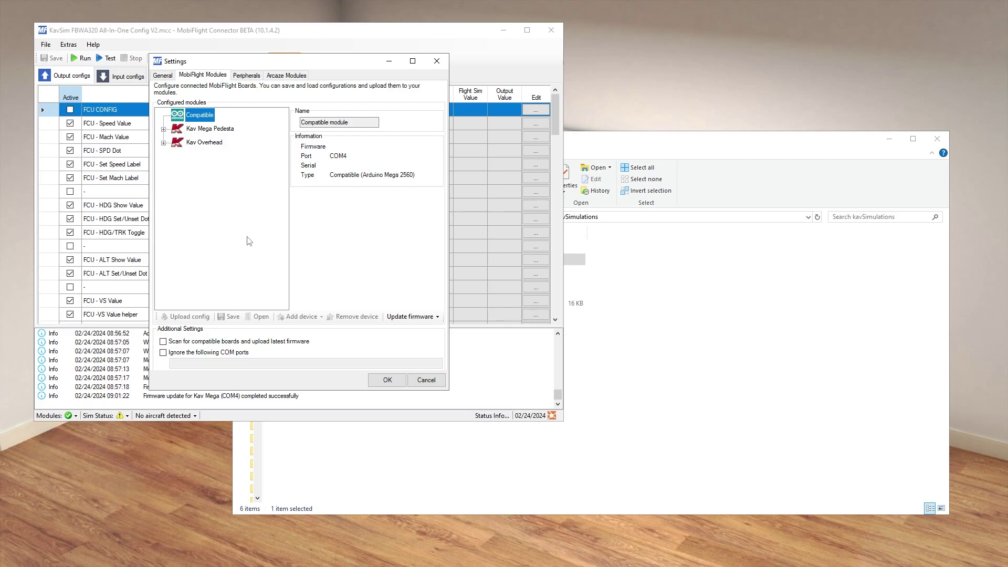
pyautogui.click(195, 130)
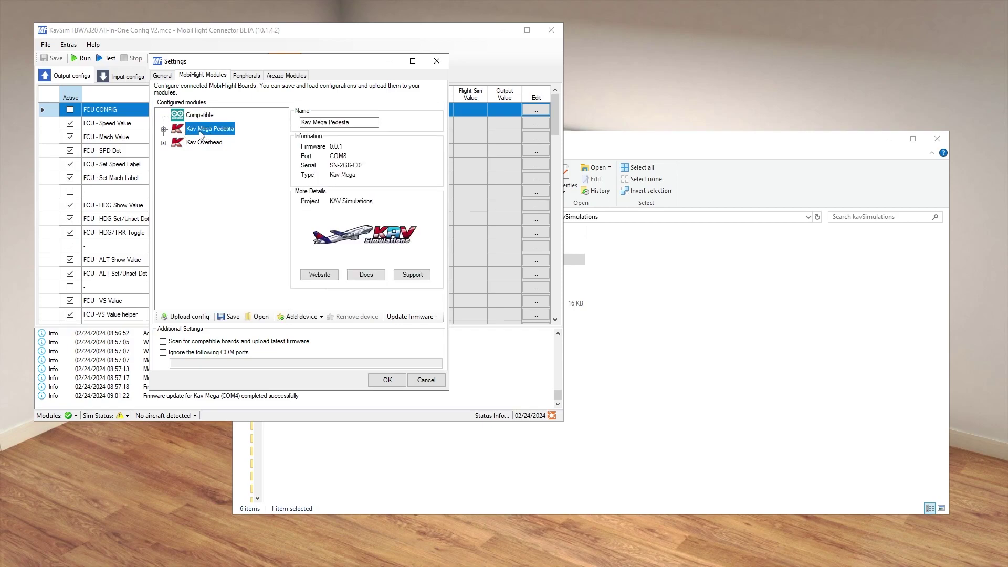
pyautogui.rightClick(200, 135)
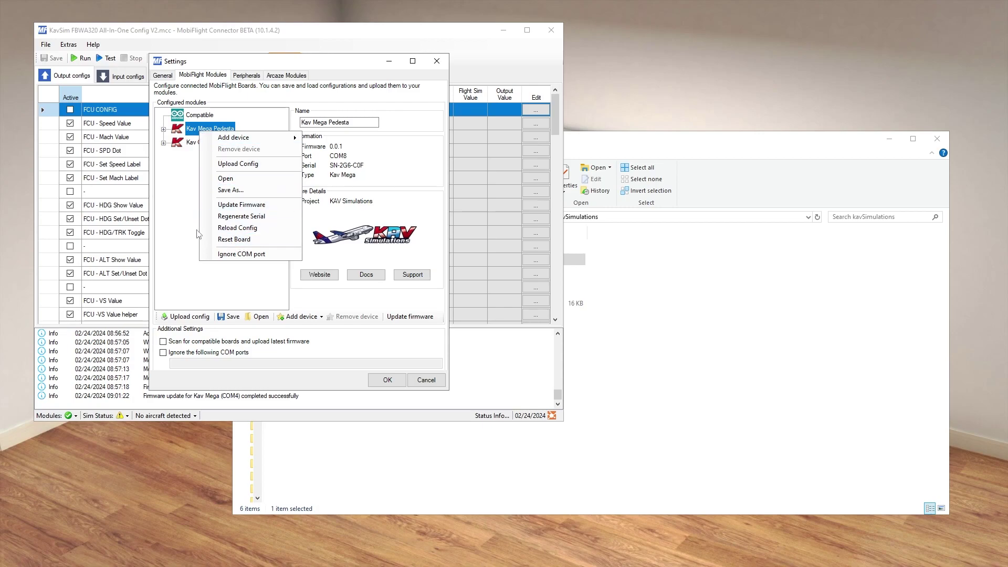
pyautogui.click(188, 186)
pyautogui.click(180, 117)
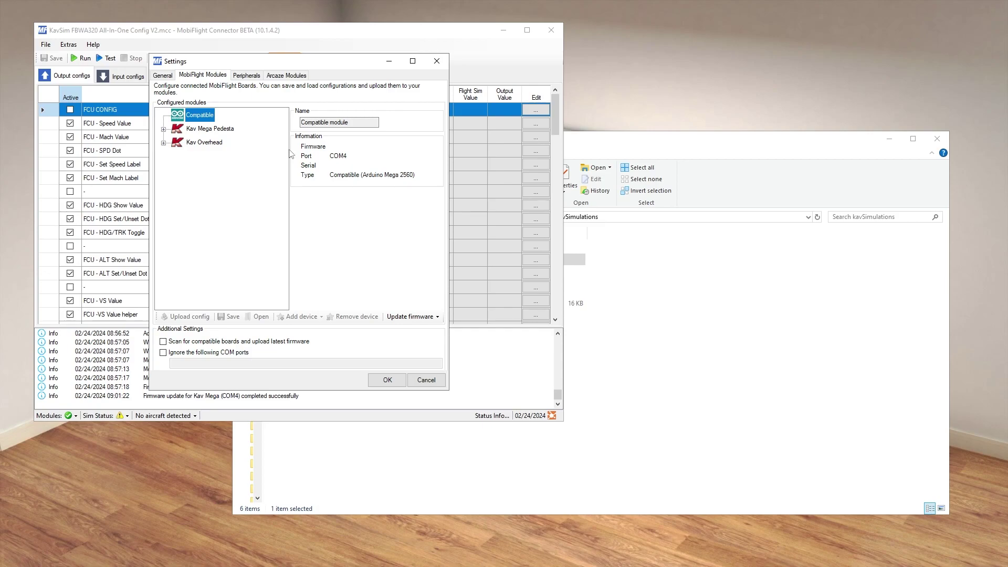
pyautogui.click(179, 132)
pyautogui.rightClick(179, 133)
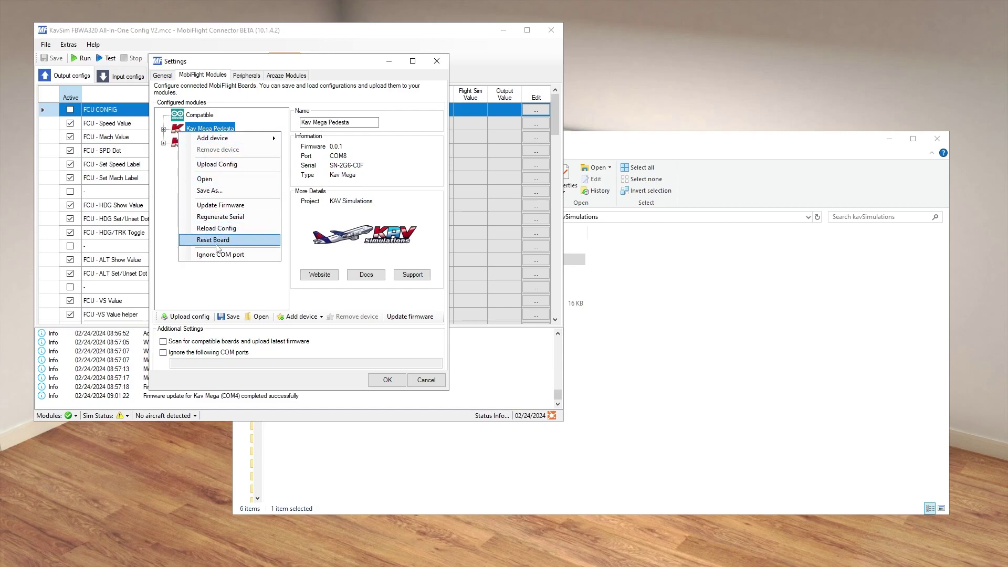
pyautogui.click(167, 158)
pyautogui.click(177, 116)
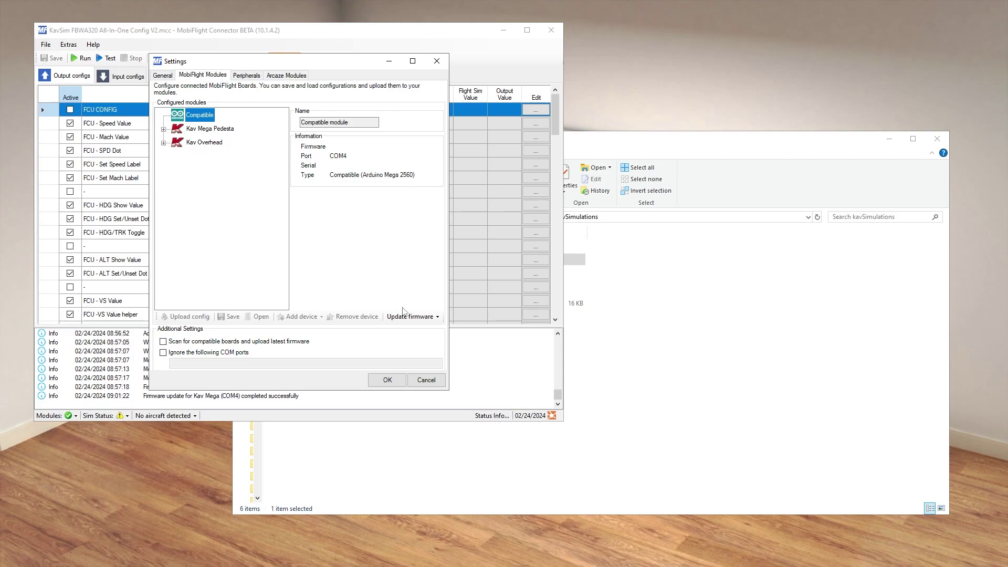
# Flash the Compatible board with the KAV Simulations Kav Mega firmware.
pyautogui.click(439, 317)
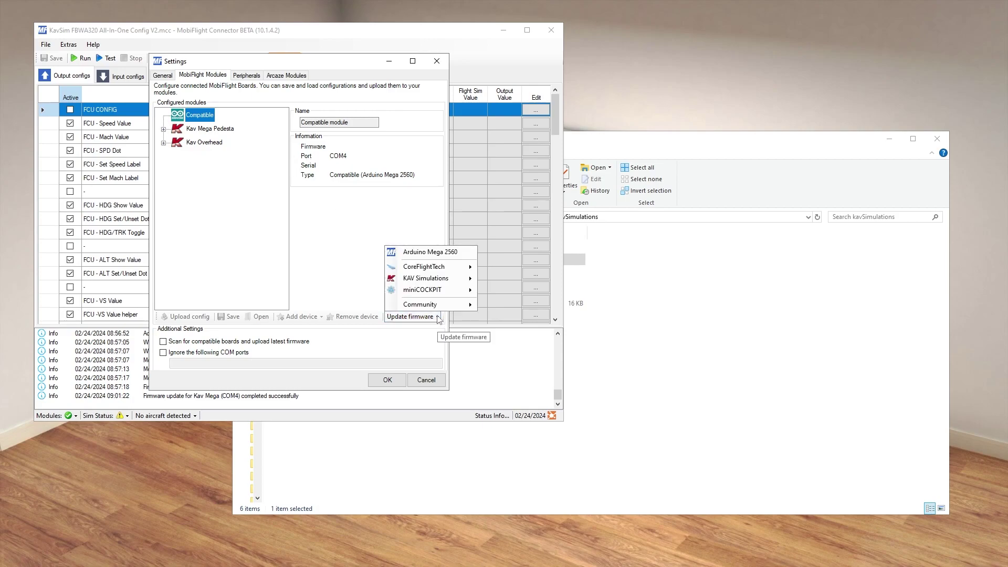
pyautogui.moveTo(417, 282)
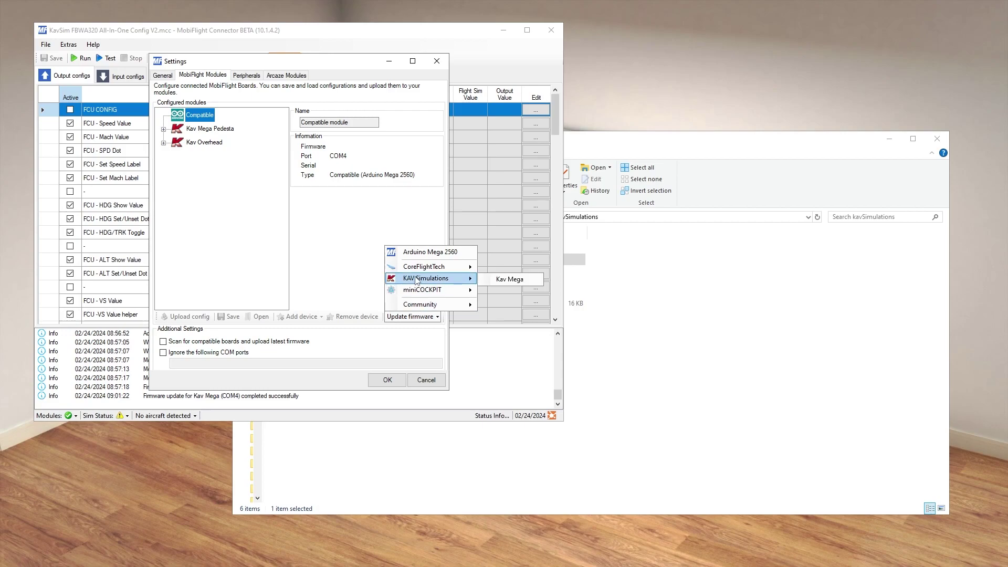
pyautogui.click(502, 279)
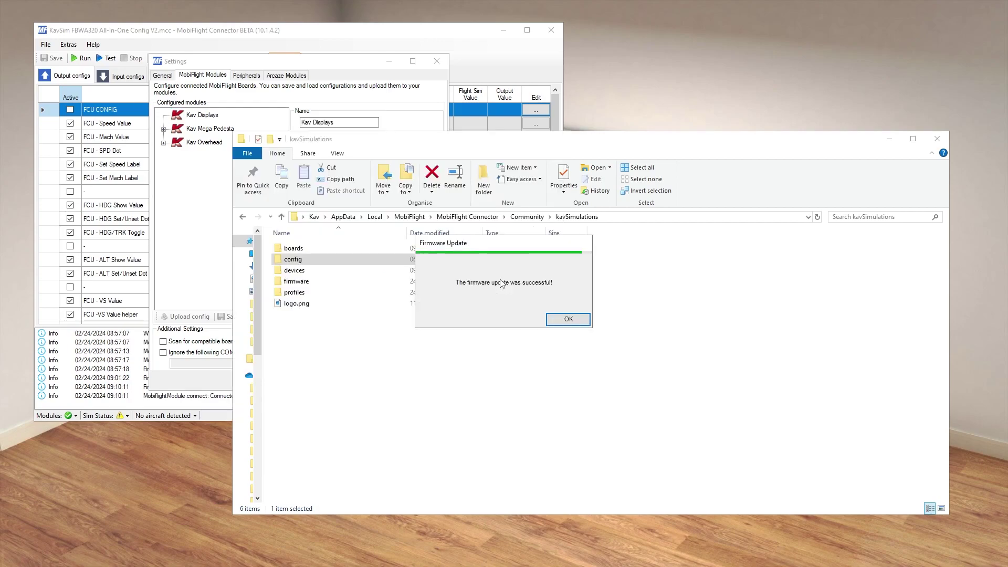
# Acknowledge the successful Kav Mega firmware update on COM4.
pyautogui.click(568, 319)
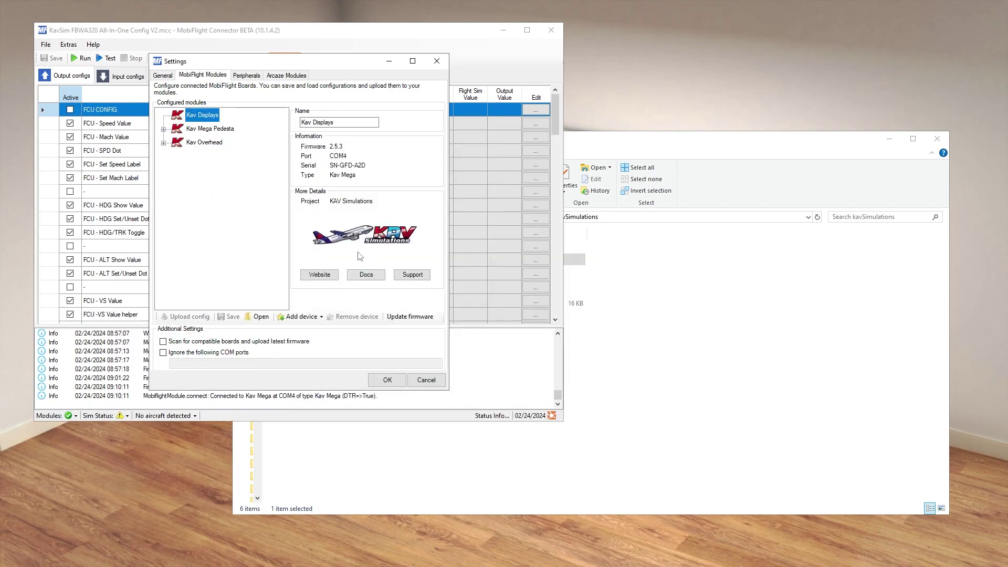